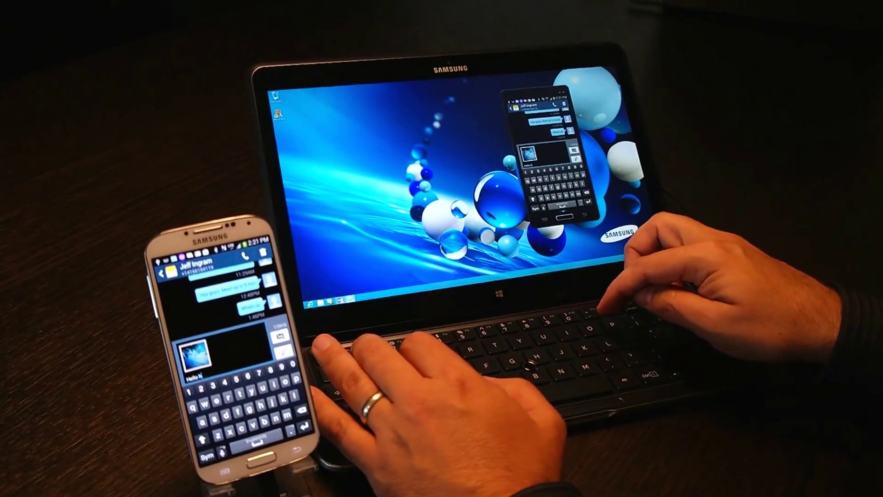
text(are y)
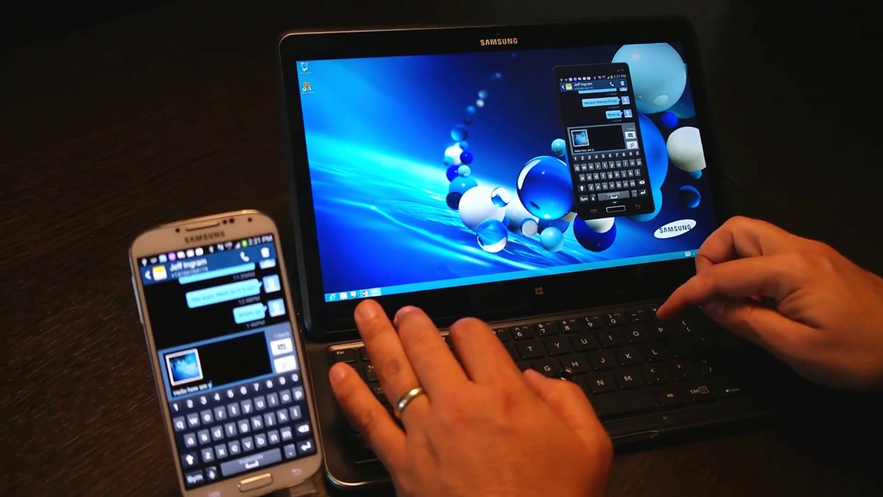
text(ou)
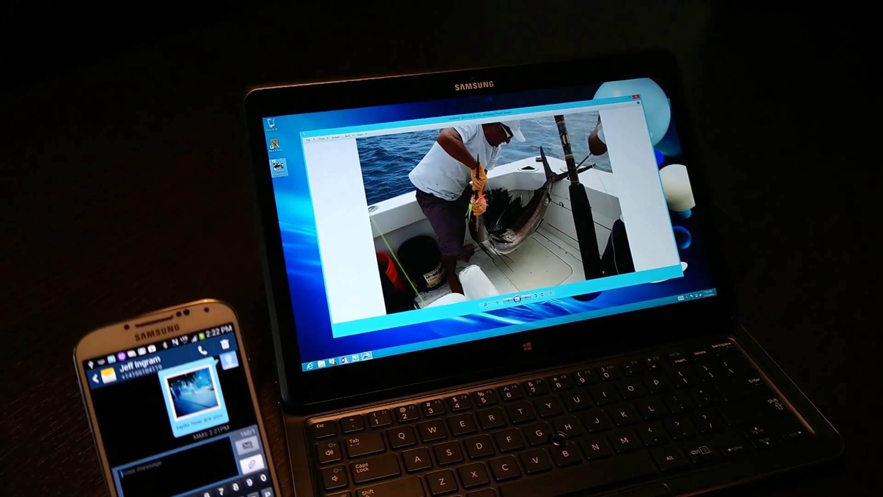
click(636, 96)
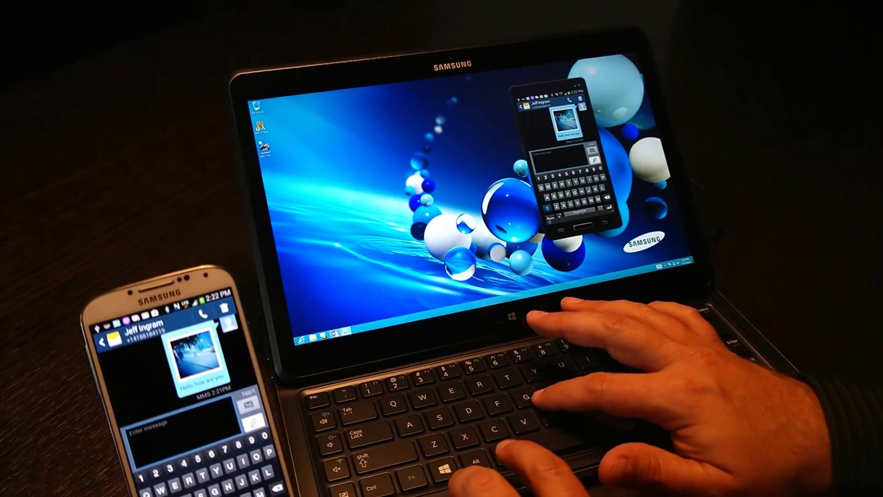
Exit Messaging on the mirrored phone and dismiss the prompt to reach the home screen.
key(Escape)
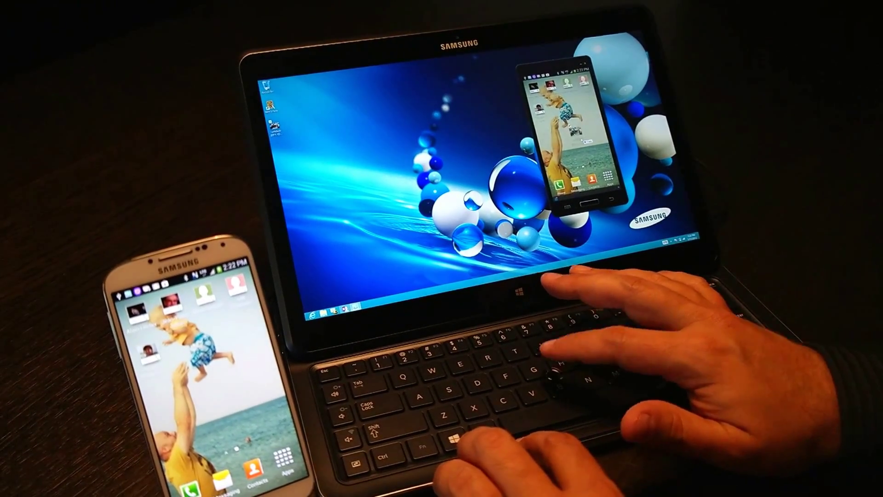
key(Escape)
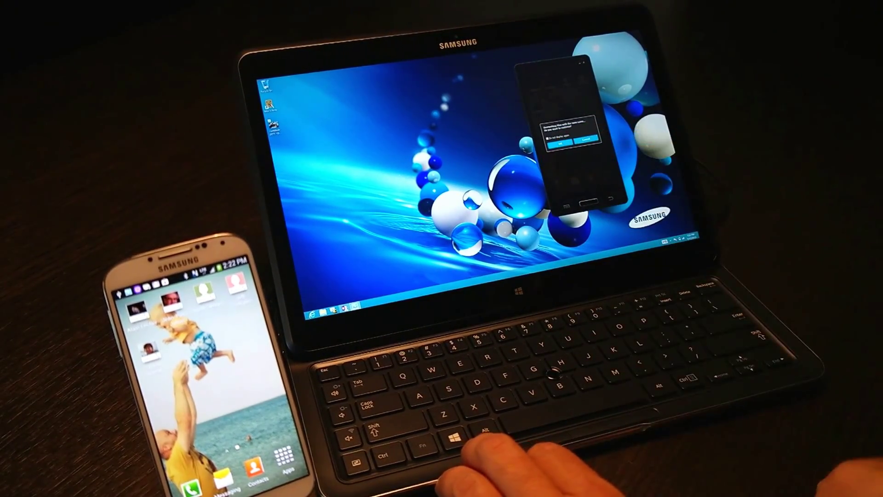
click(572, 139)
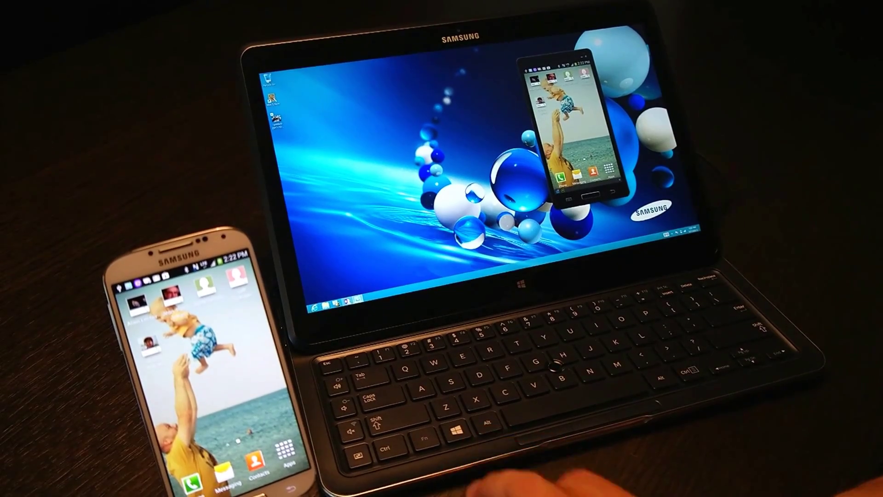